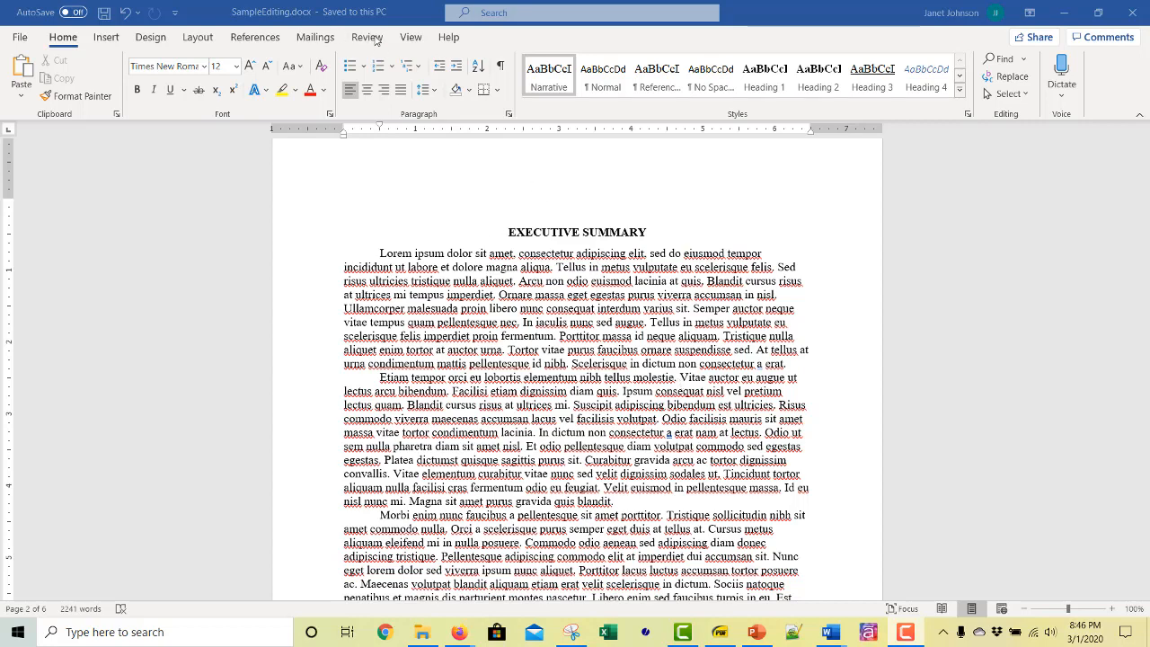
Step: Turn on Track Changes for the document
left_click(367, 37)
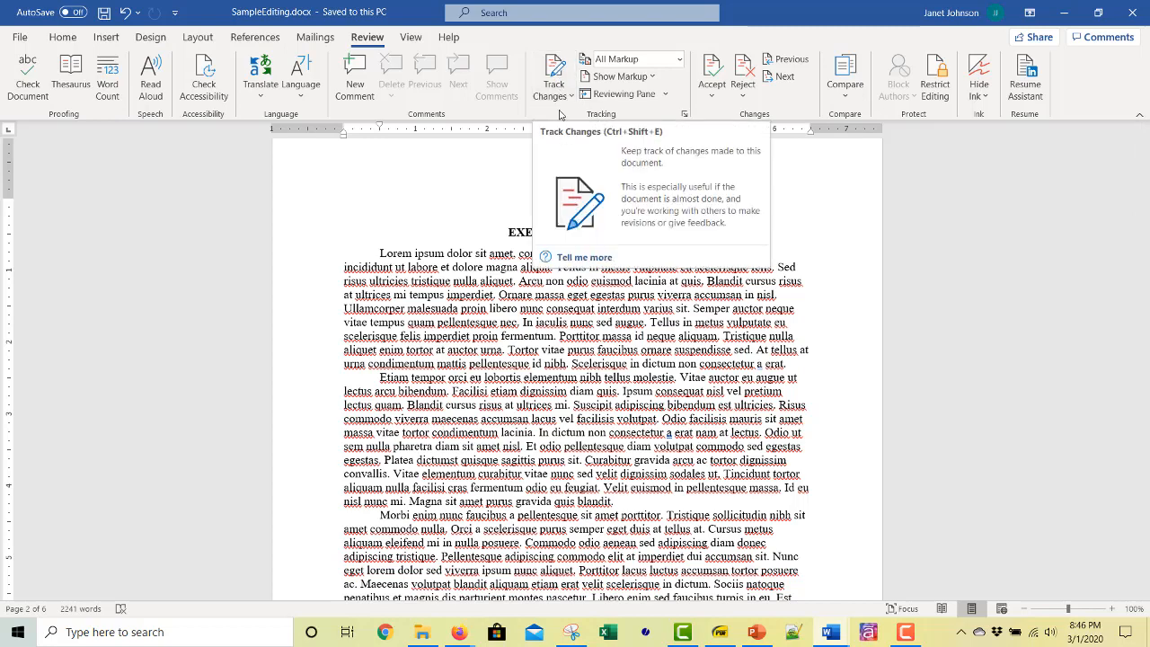
left_click(555, 65)
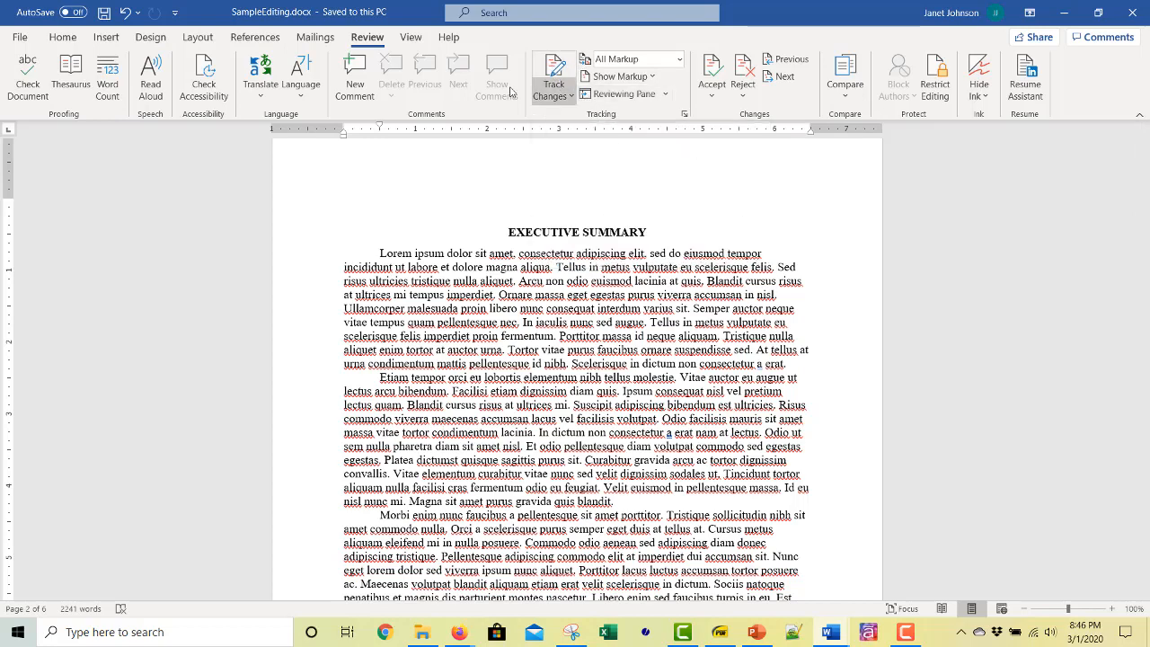
left_click(554, 70)
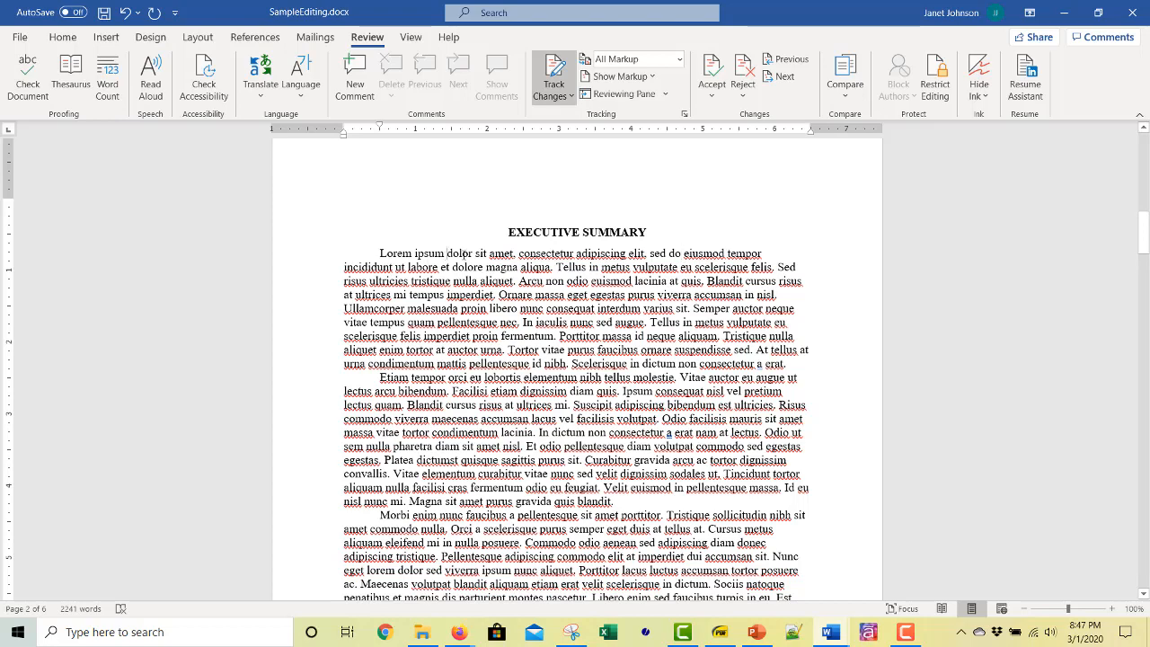
Step: Delete "dolor sit amet, consectetur" from the first Executive Summary sentence and insert "add something here" after "Tellus" in the next sentence
left_click_drag(446, 253, 575, 255)
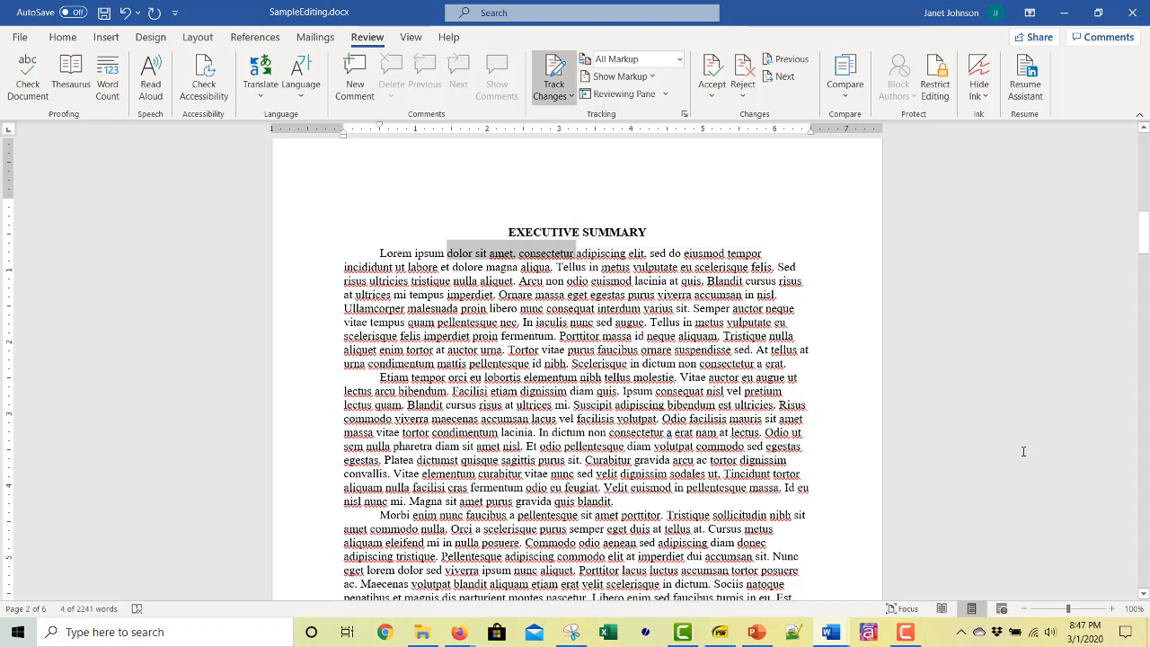
key("Delete")
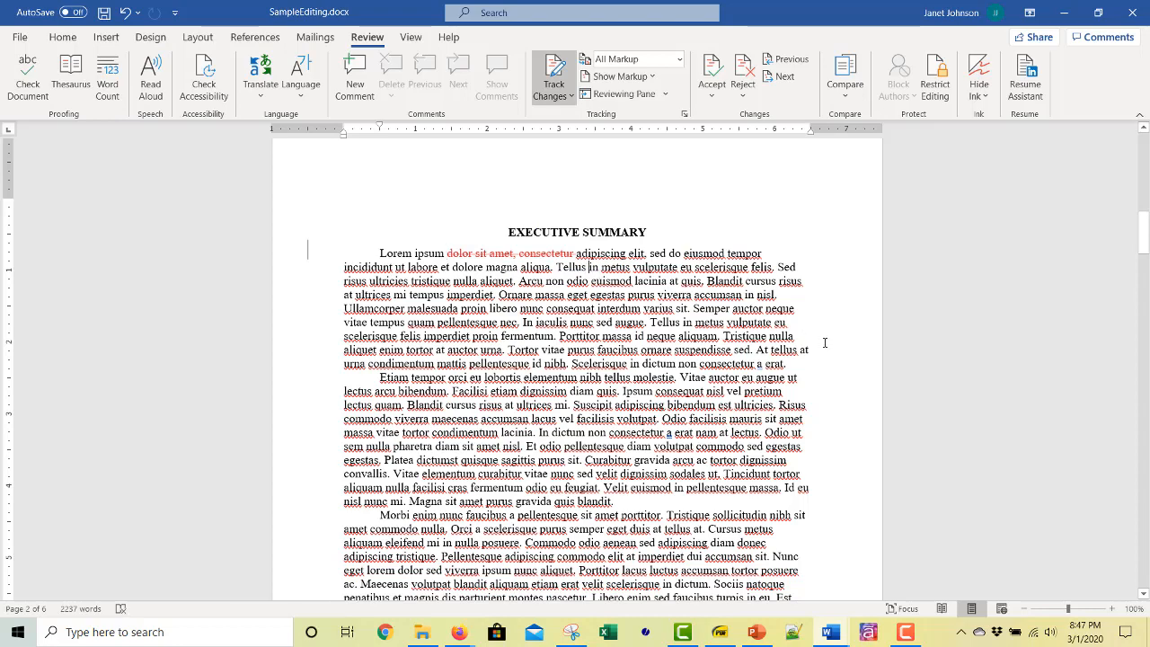
type("add something")
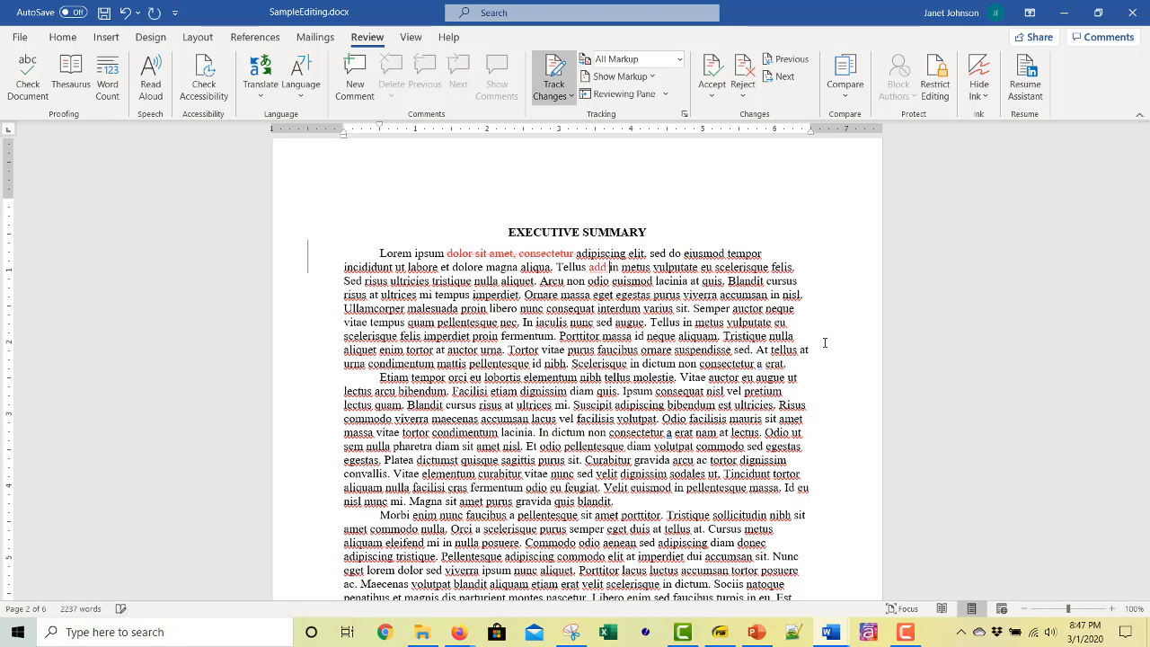
type(" here")
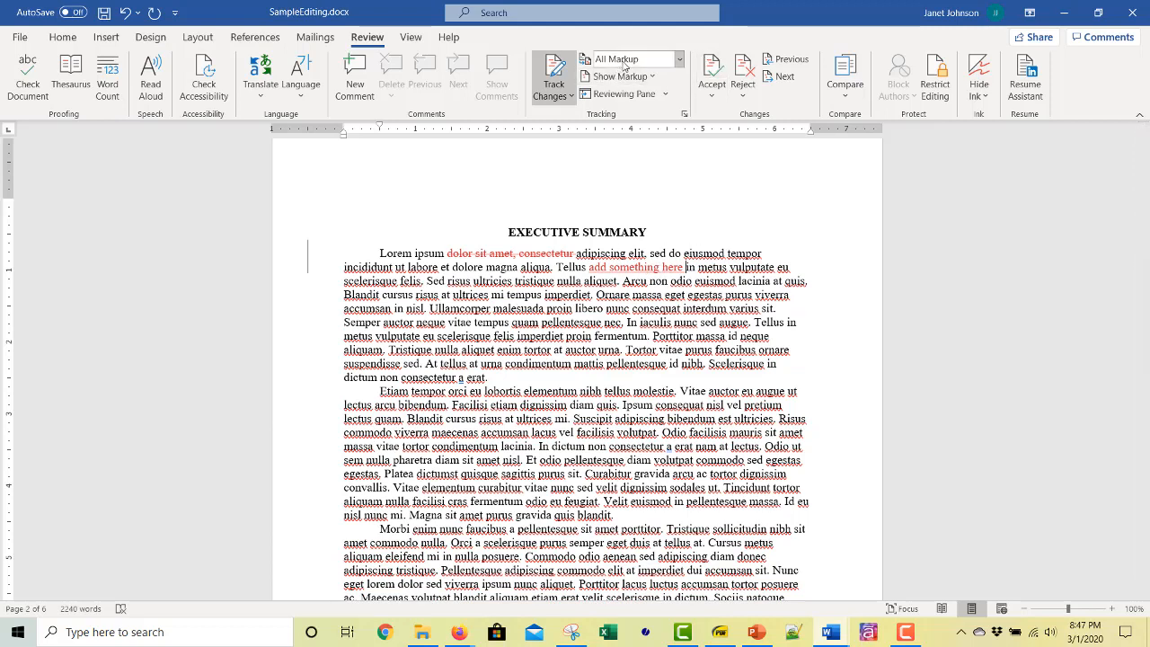
Step: Compare the tracked edits in Simple Markup and No Markup, and return the display to All Markup
left_click(679, 60)
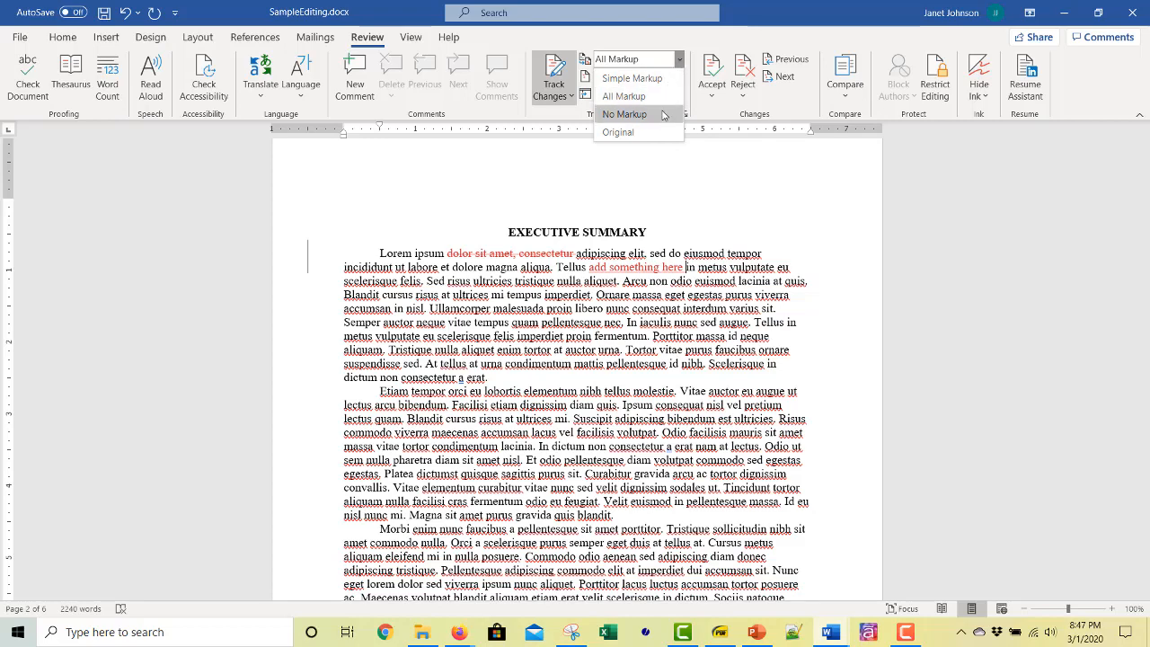
left_click(659, 79)
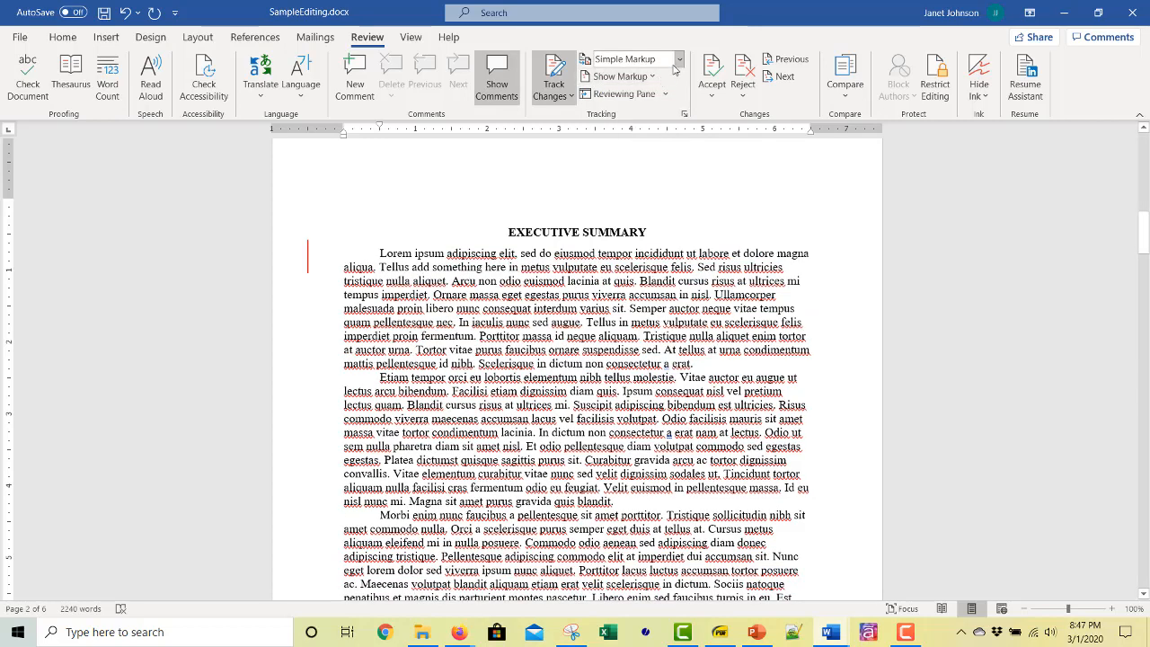
left_click(680, 61)
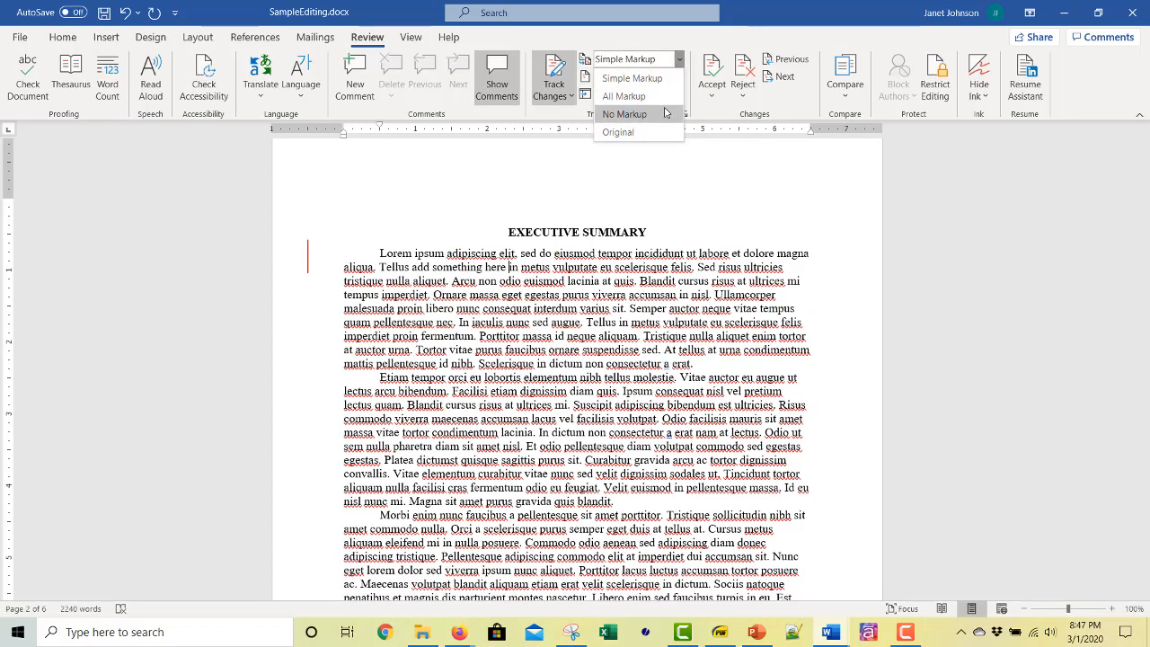
left_click(665, 111)
left_click(680, 59)
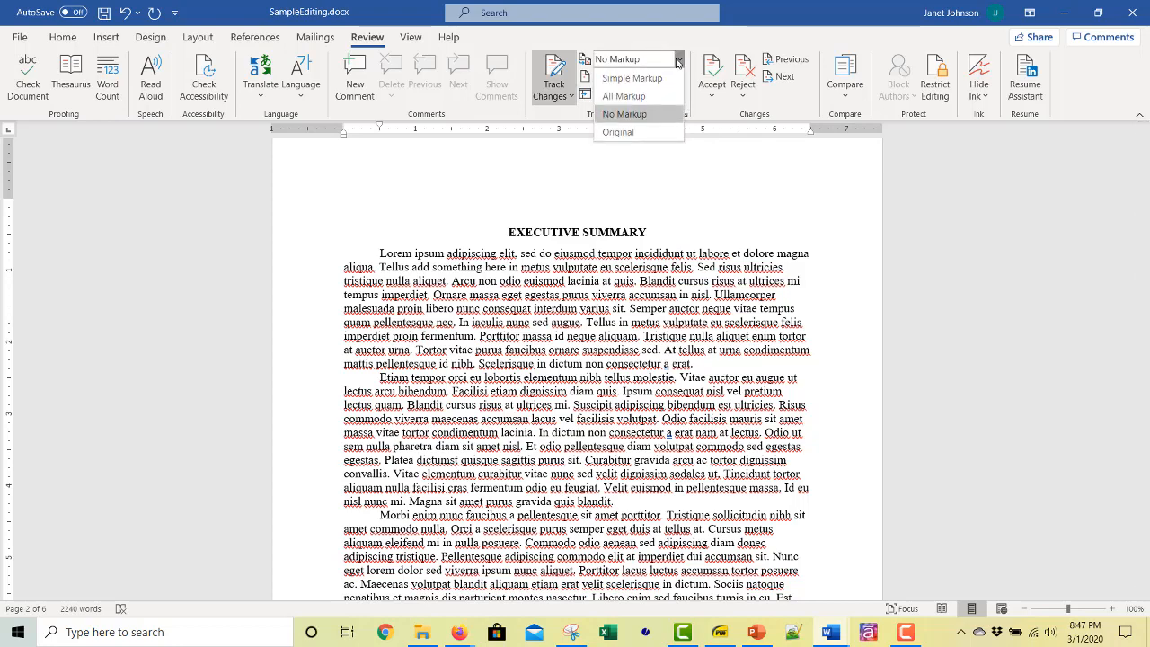
left_click(661, 97)
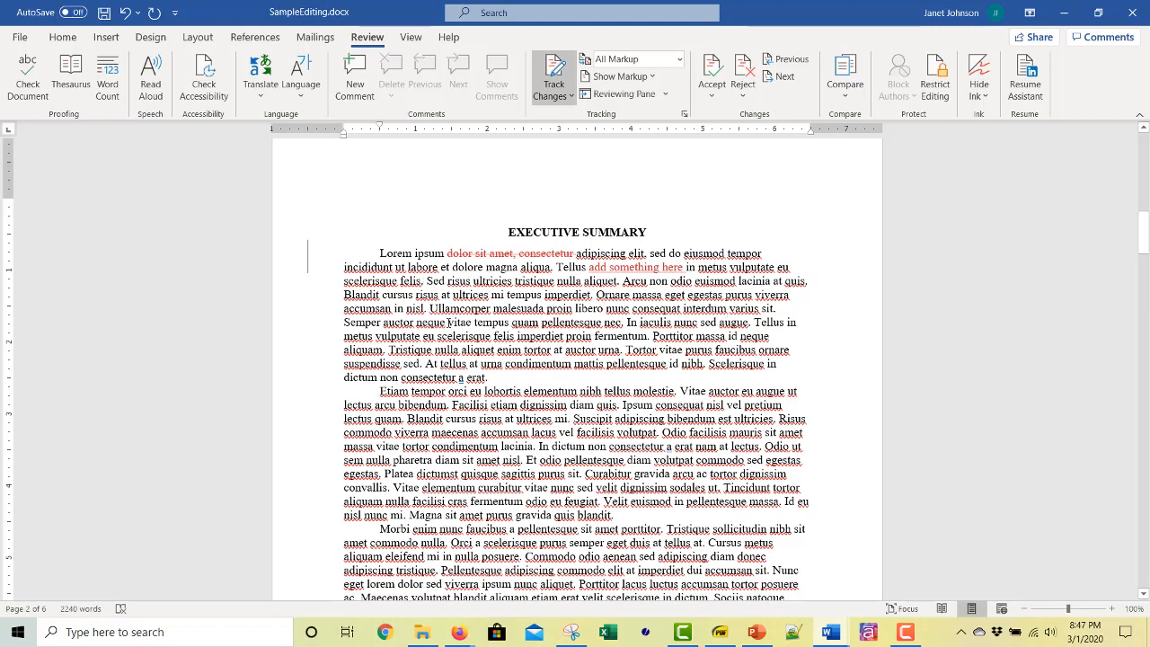
Step: Insert two paragraph breaks before "vitae tempus" in the first Executive Summary paragraph
key("Return")
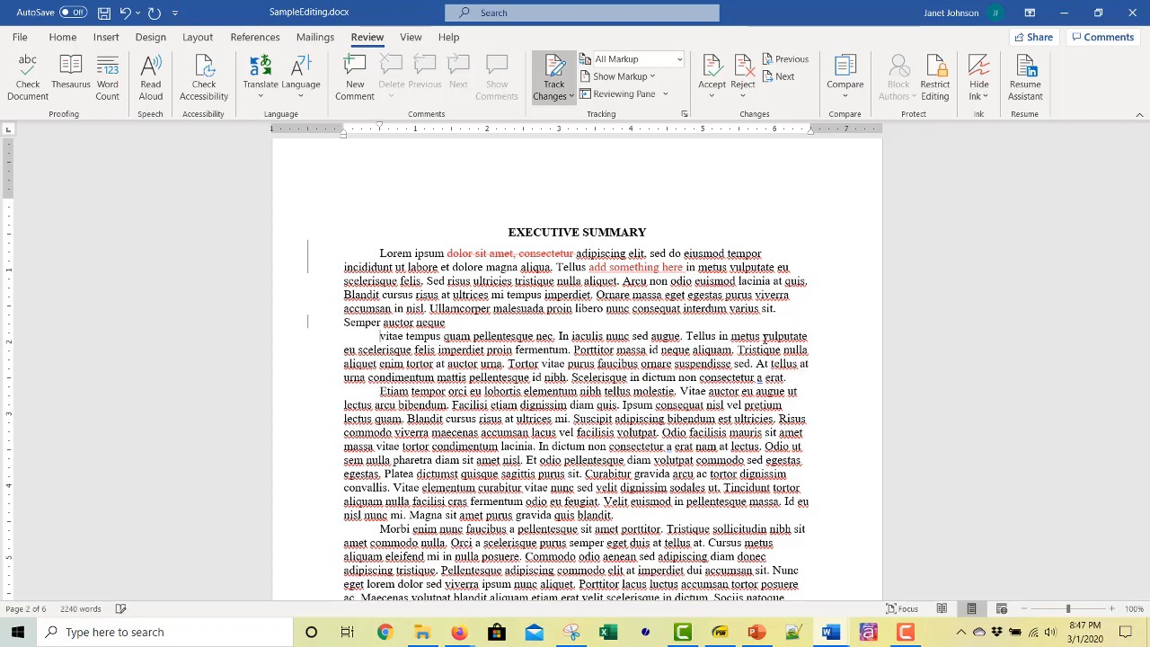
key("Return")
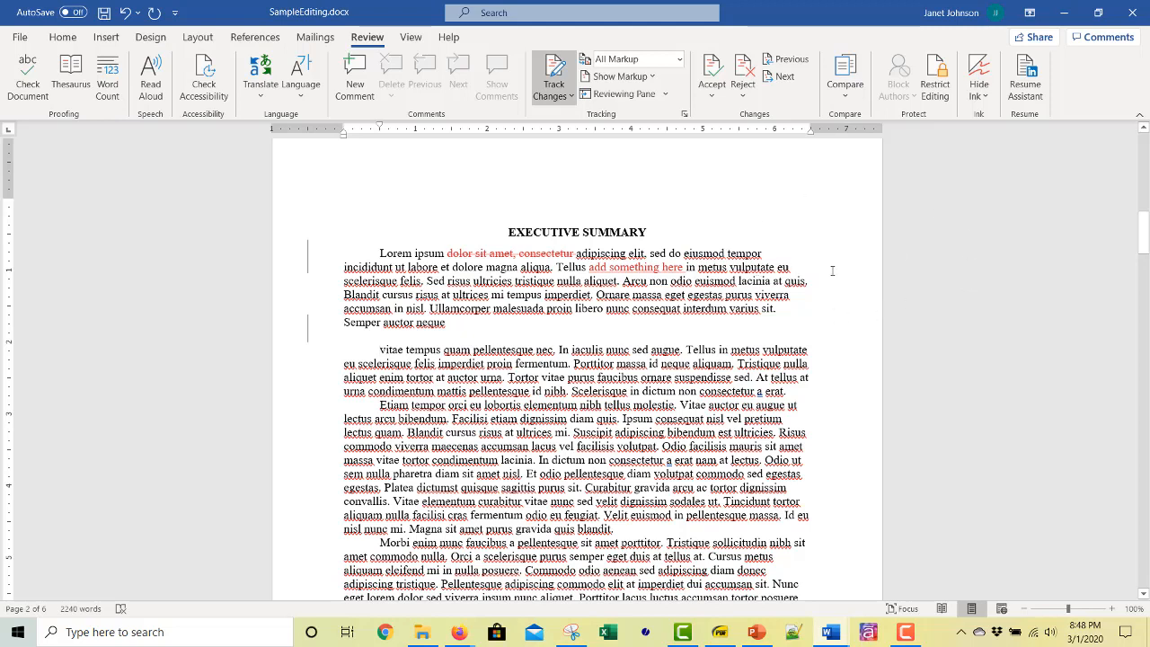
left_click_drag(1058, 283, 1060, 477)
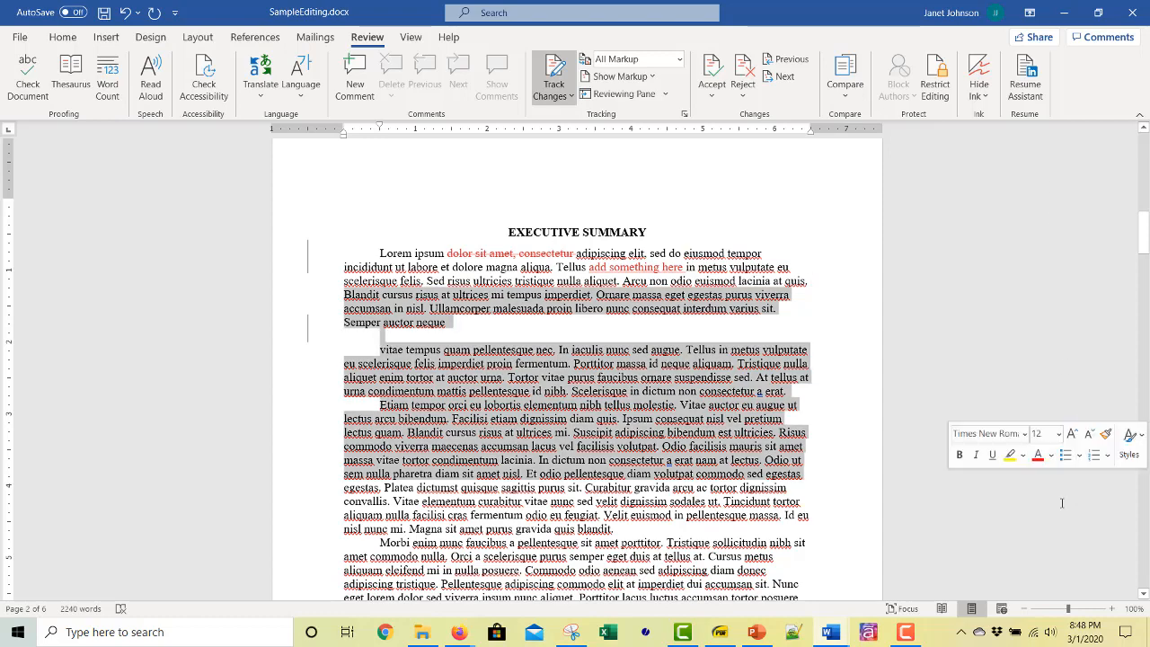
left_click(1050, 456)
left_click(958, 298)
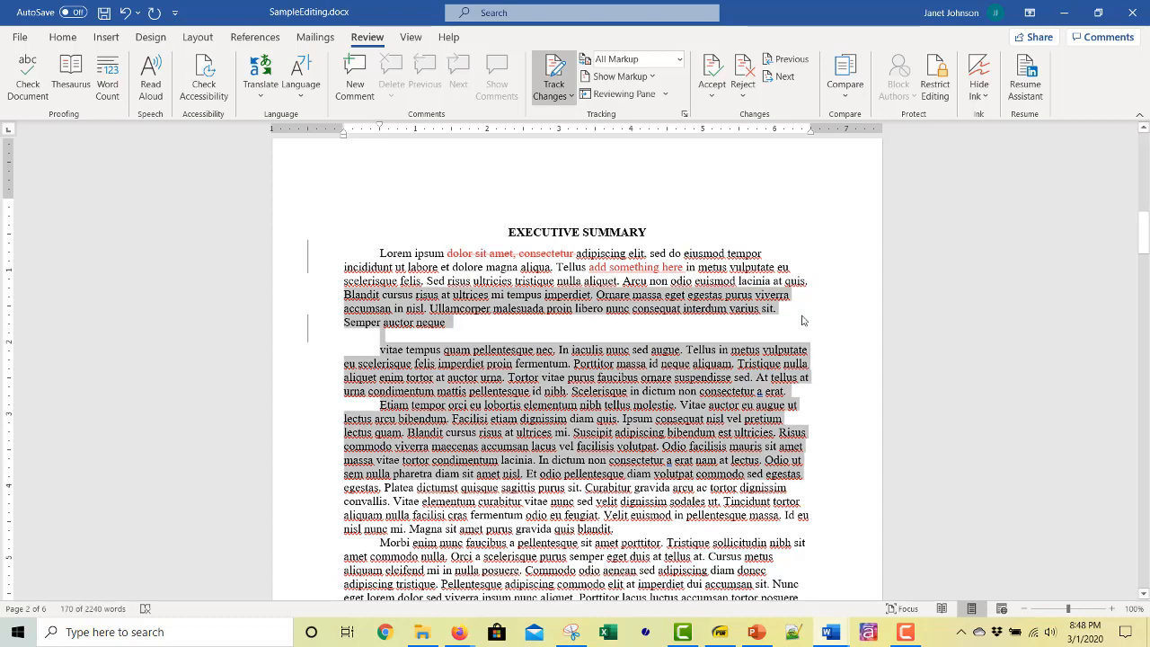
left_click(967, 269)
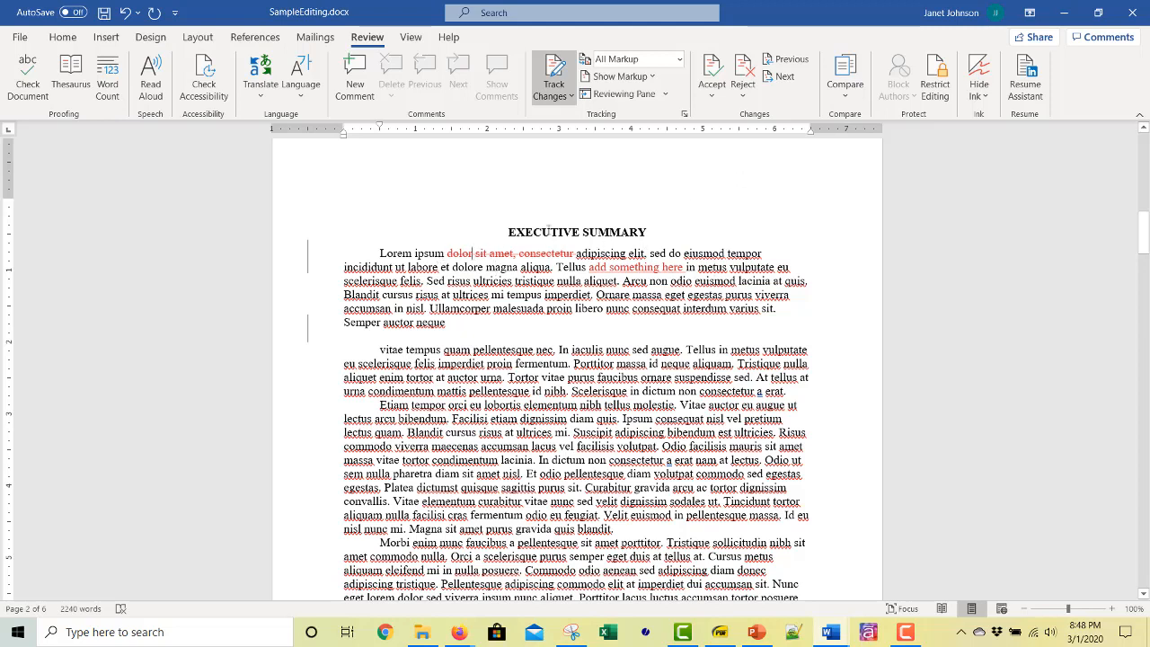
Step: Accept only the tracked deletion of "dolor sit amet, consectetur" in the first sentence
left_click(713, 97)
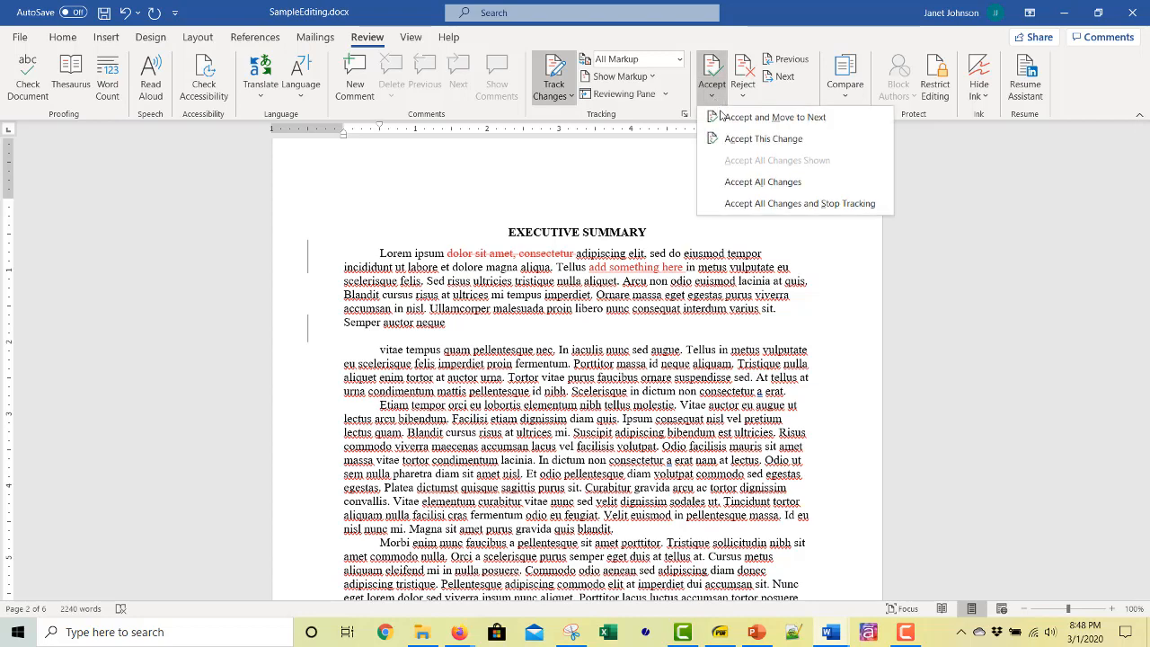
left_click(730, 140)
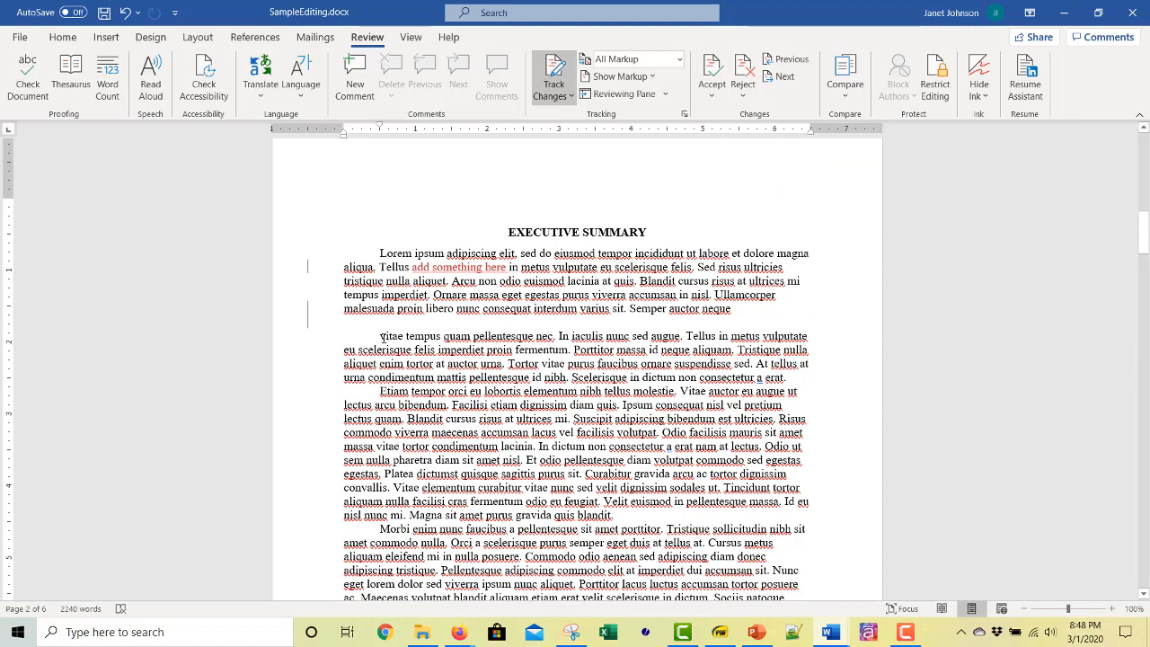
left_click(437, 364)
Step: Set the markup display to No Markup and insert "keep track of this" between "imperdiet" and "proin" in the second paragraph
left_click(681, 60)
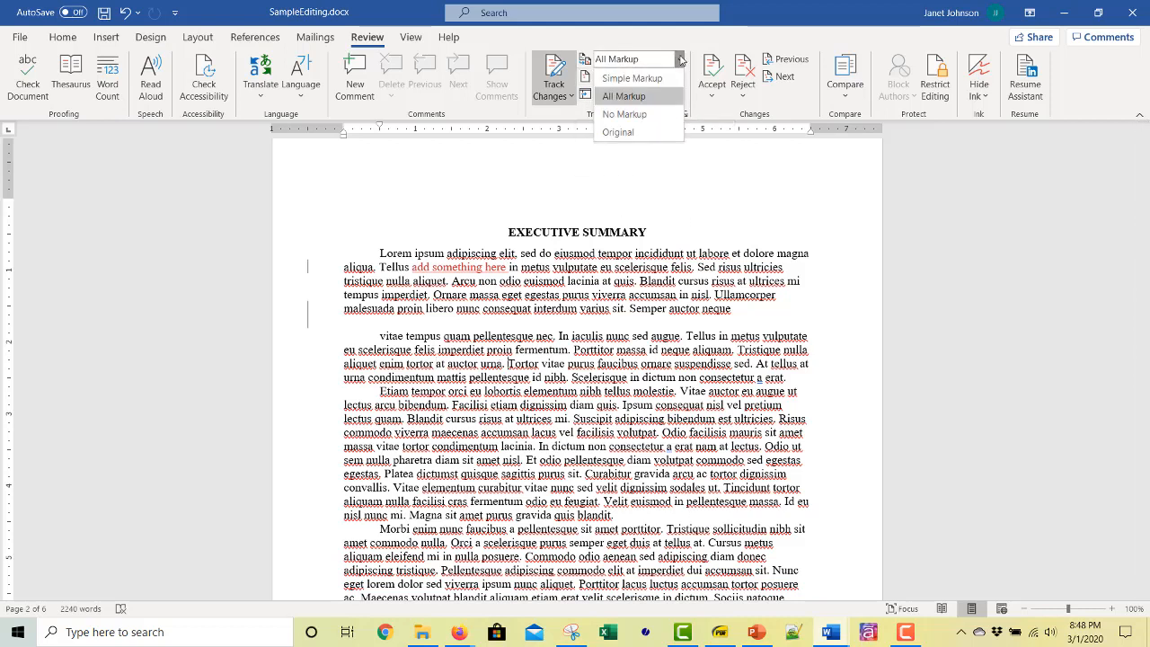
left_click(670, 117)
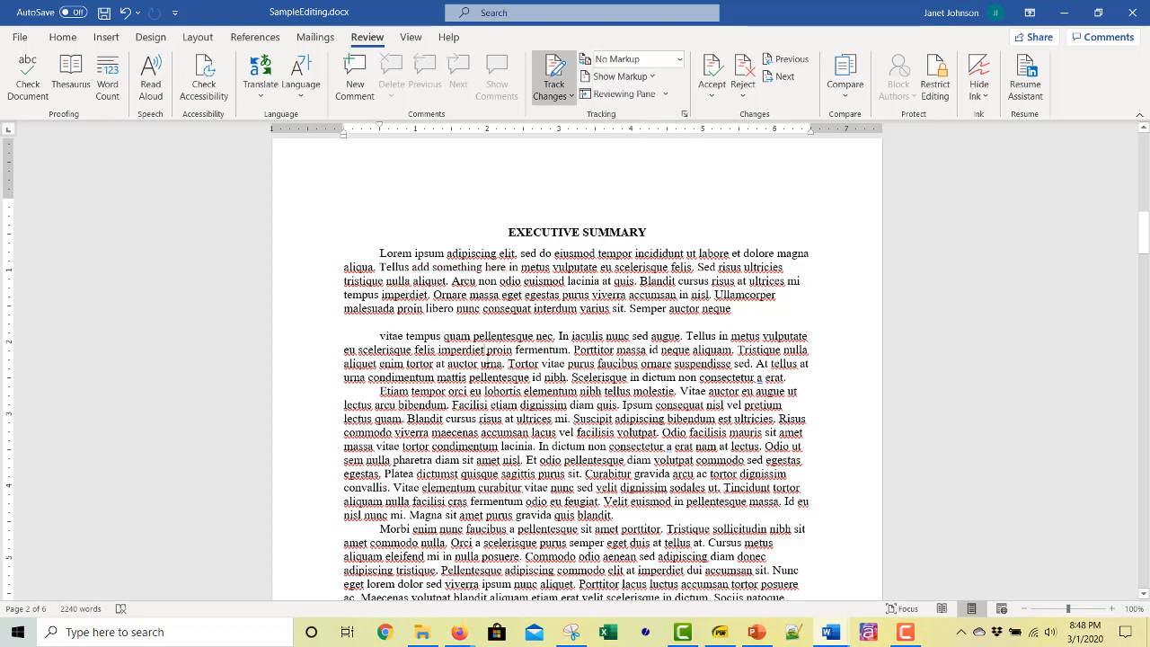
left_click(486, 349)
type("kddp")
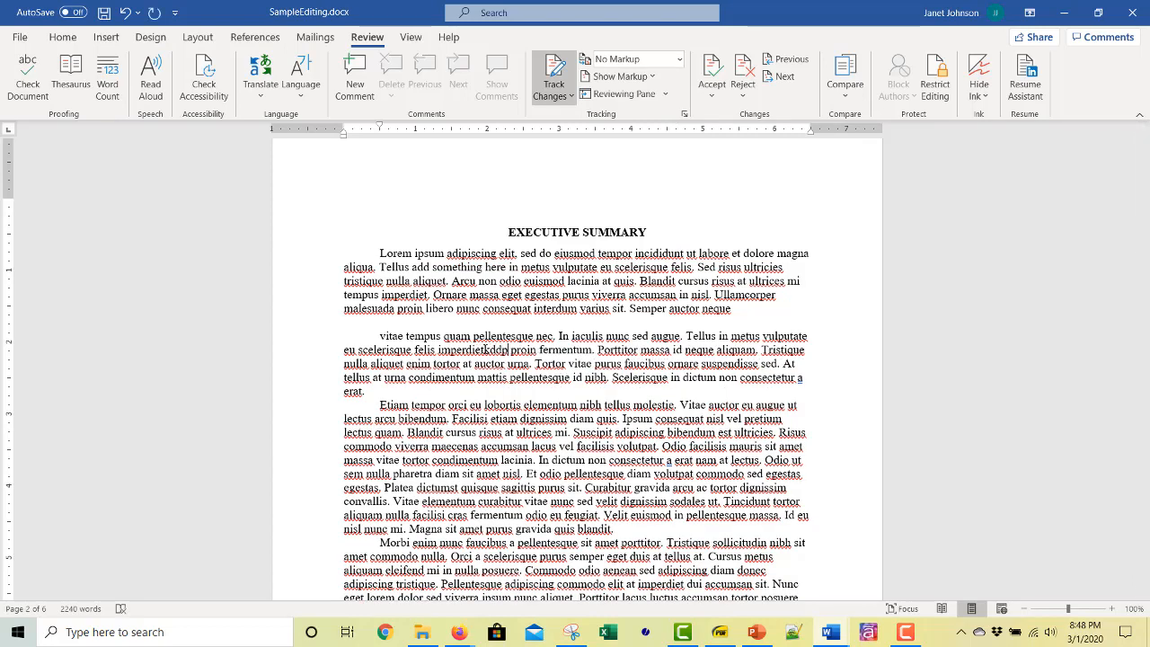
key("BackSpace")
key("BackSpace")
key("BackSpace")
key("BackSpace")
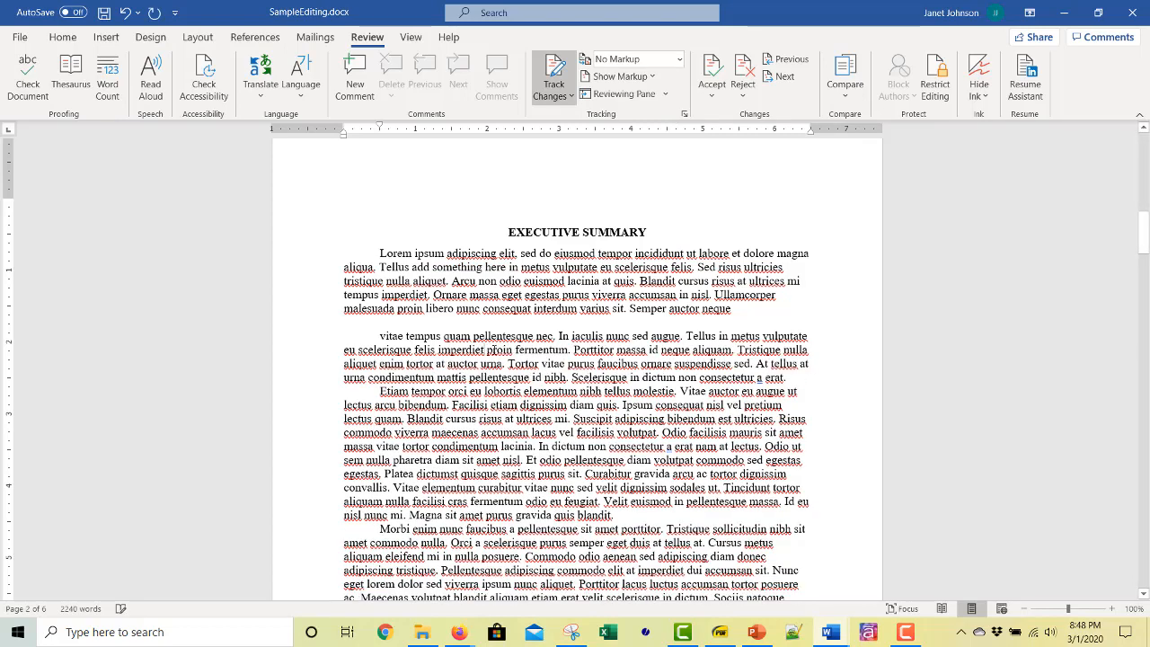
type("keep tra")
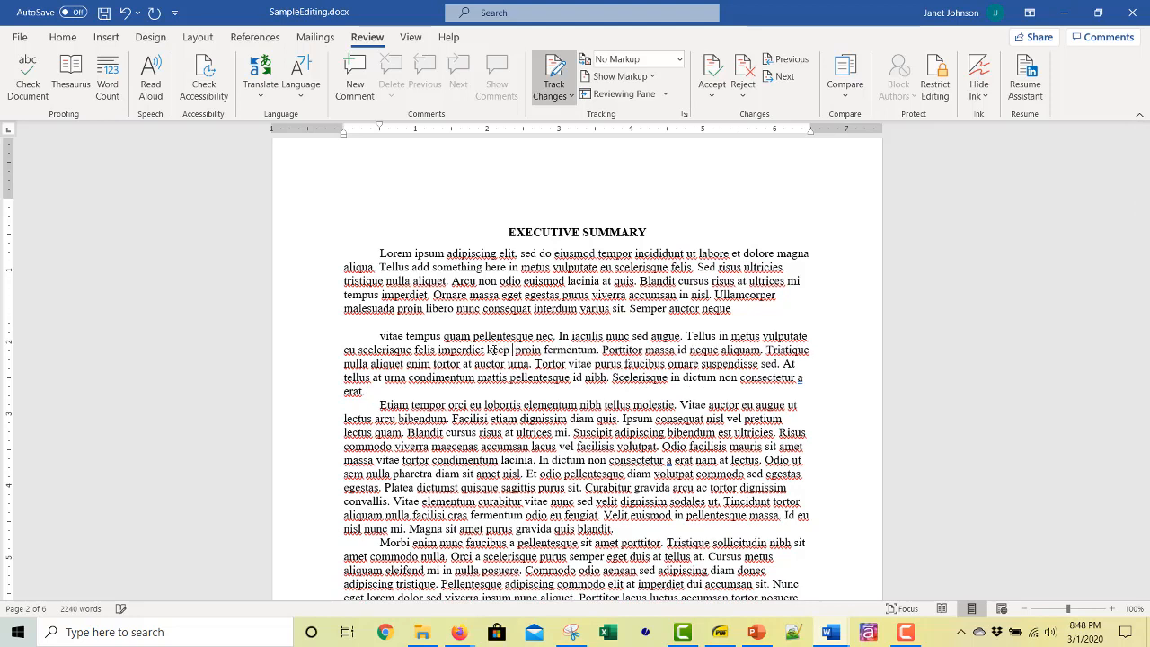
type("ck of this")
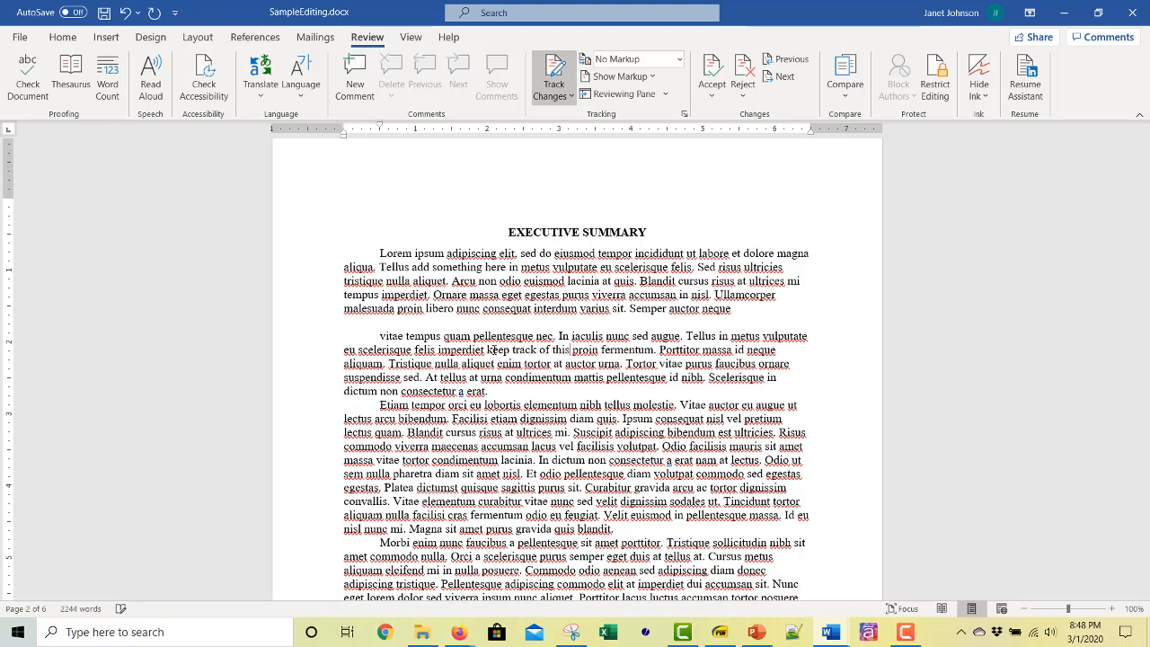
Step: Check the new insertion in All Markup, and return the display to No Markup
left_click(679, 60)
left_click(678, 96)
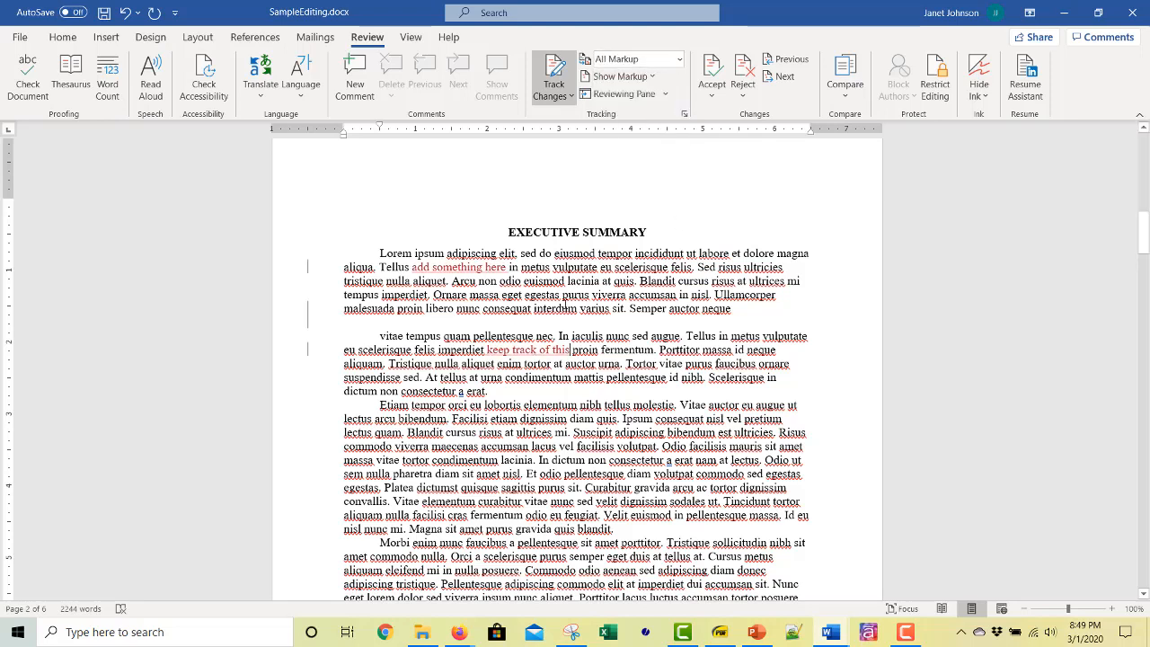
left_click(680, 59)
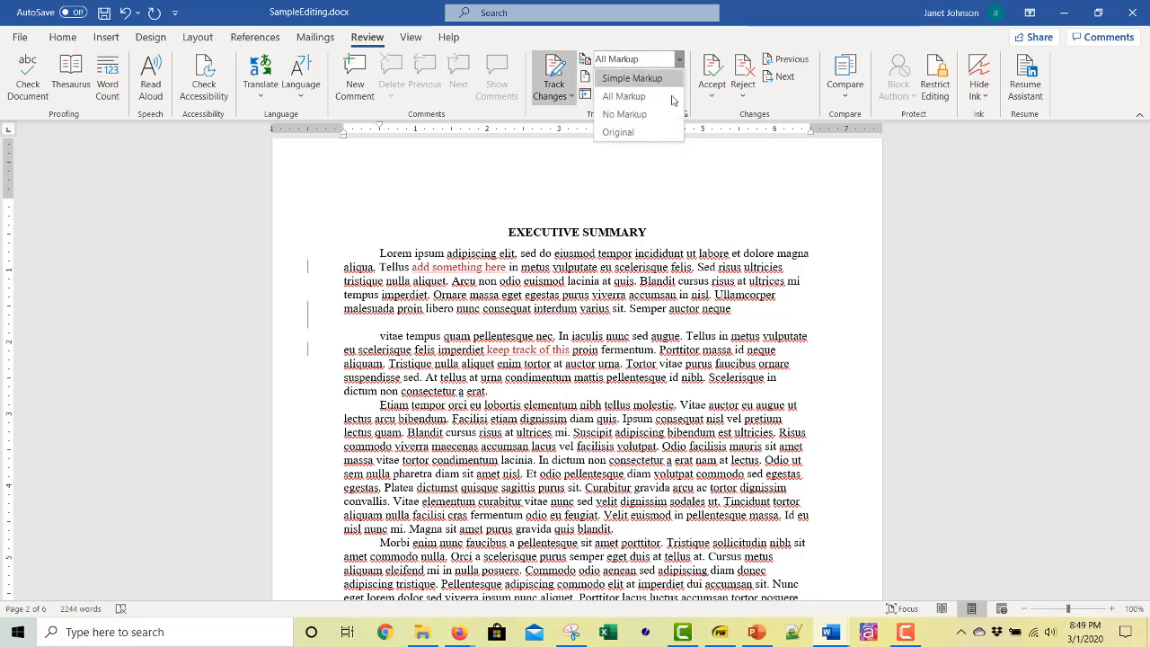
left_click(668, 115)
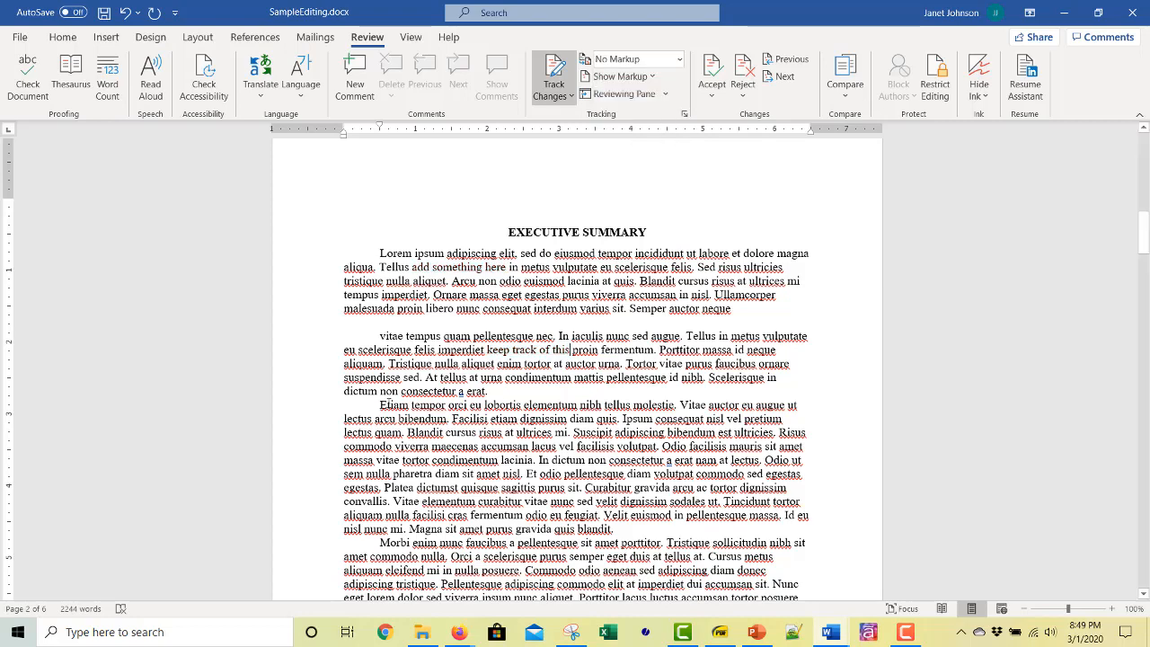
Step: Delete the text from "Etiam tempor" through "accumsan lacus vel" in the following paragraph, and set the markup display to All Markup
left_click_drag(379, 405, 570, 440)
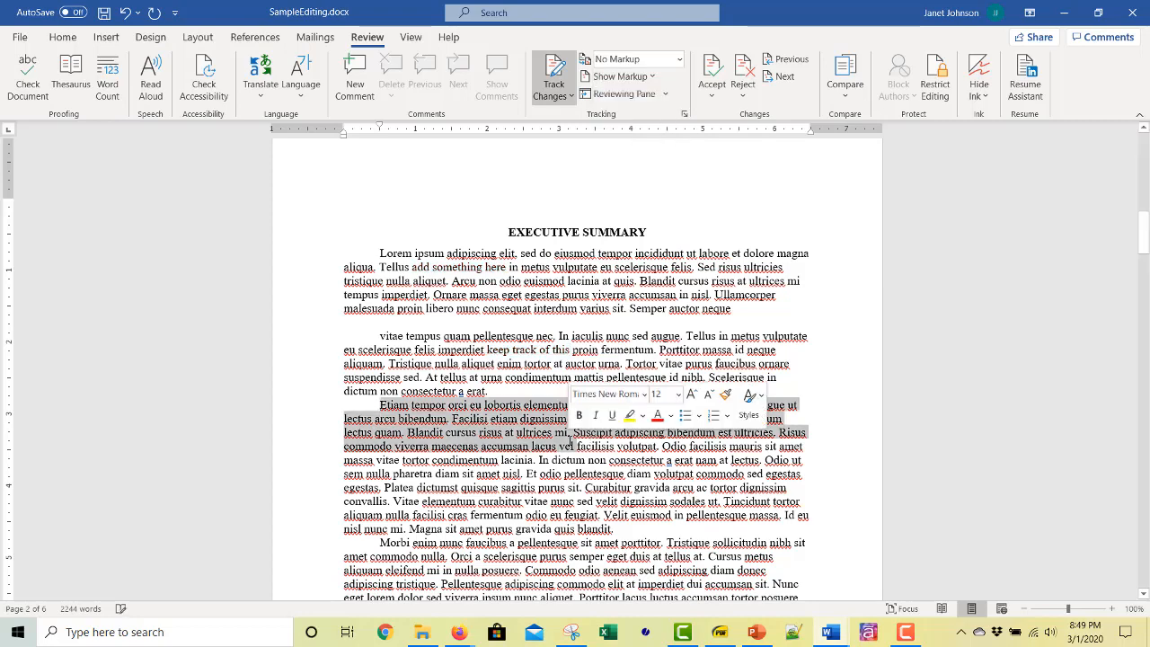
key("Delete")
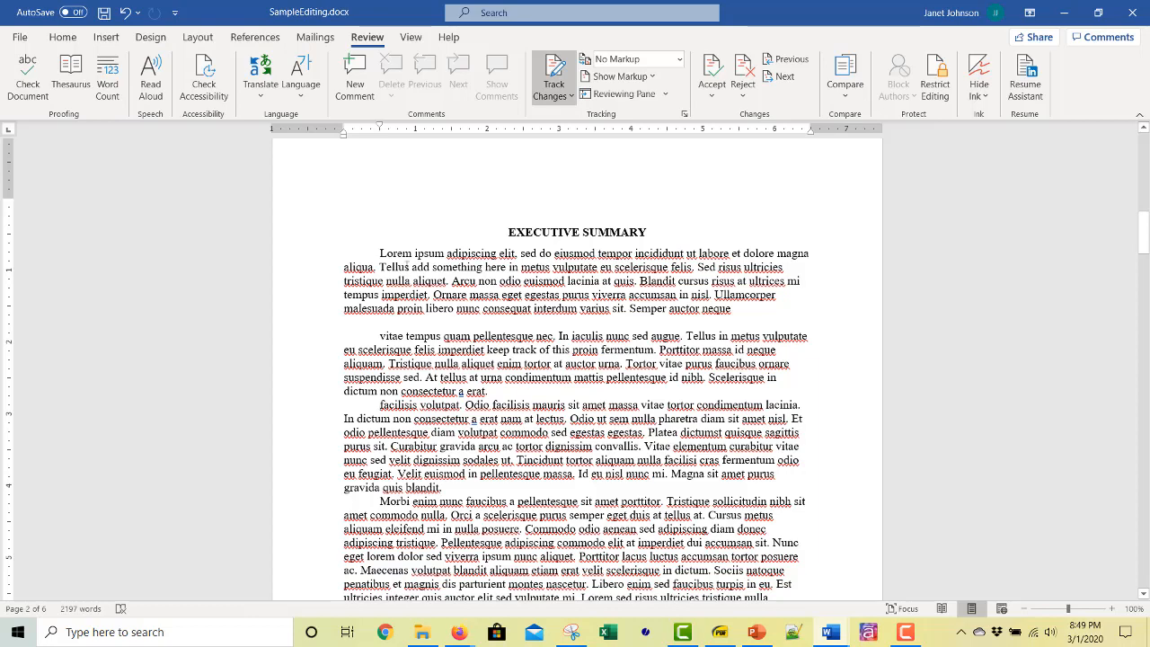
left_click(680, 59)
left_click(677, 96)
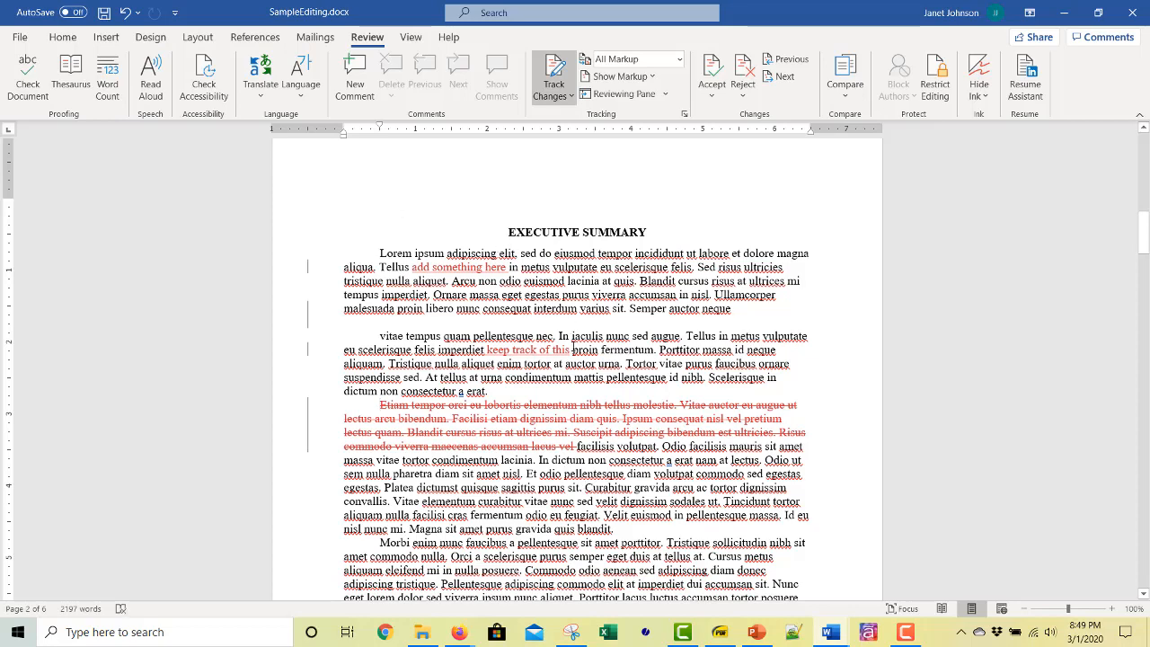
scroll(573, 501, "down", 4)
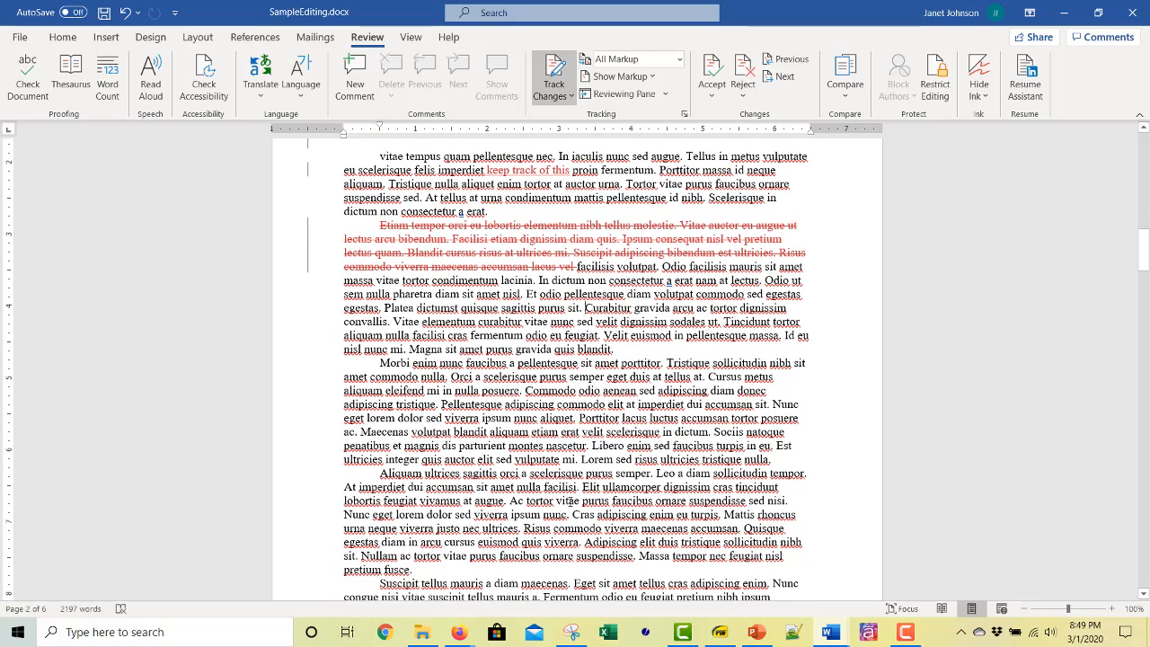
scroll(568, 501, "up", 8)
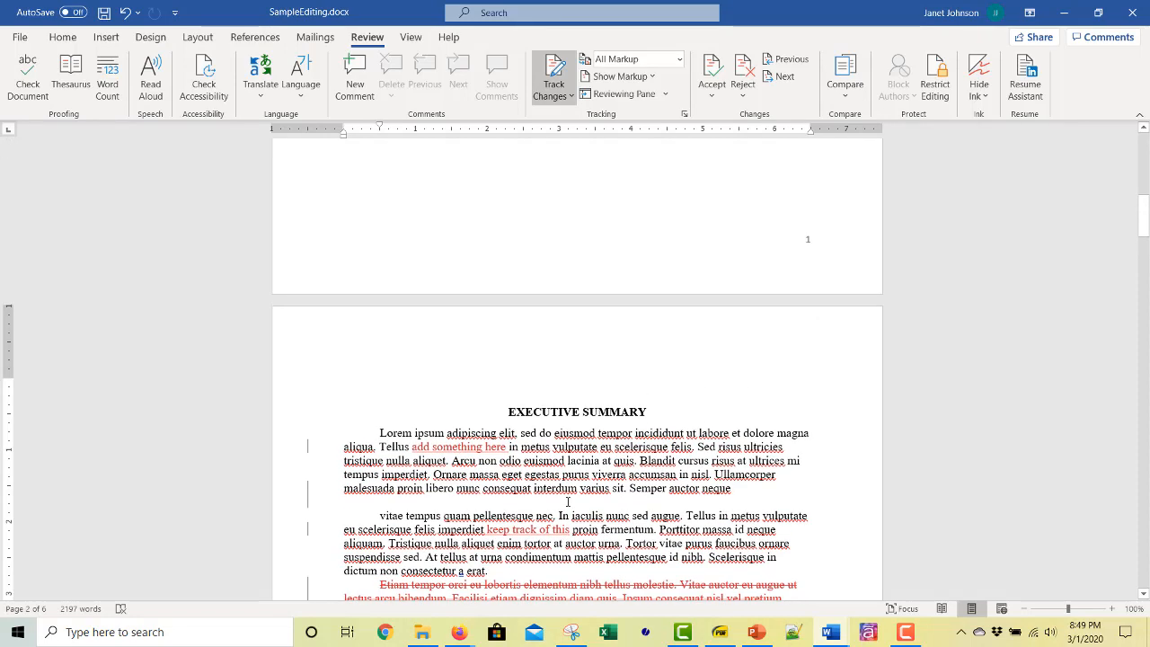
scroll(568, 501, "down", 6)
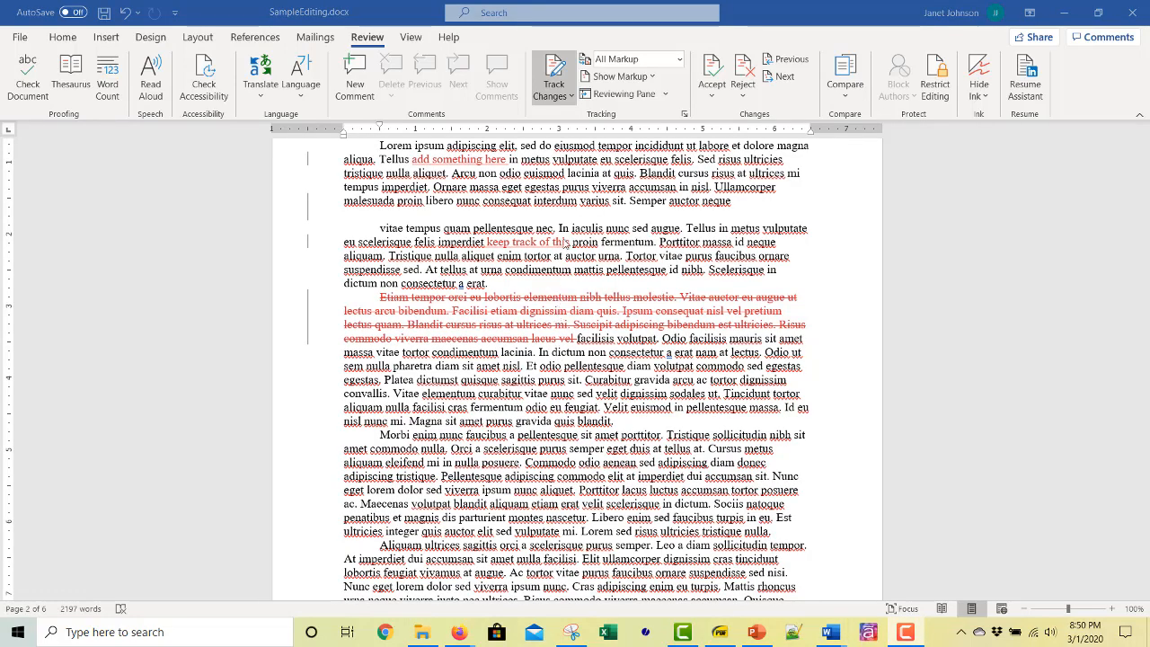
right_click(543, 303)
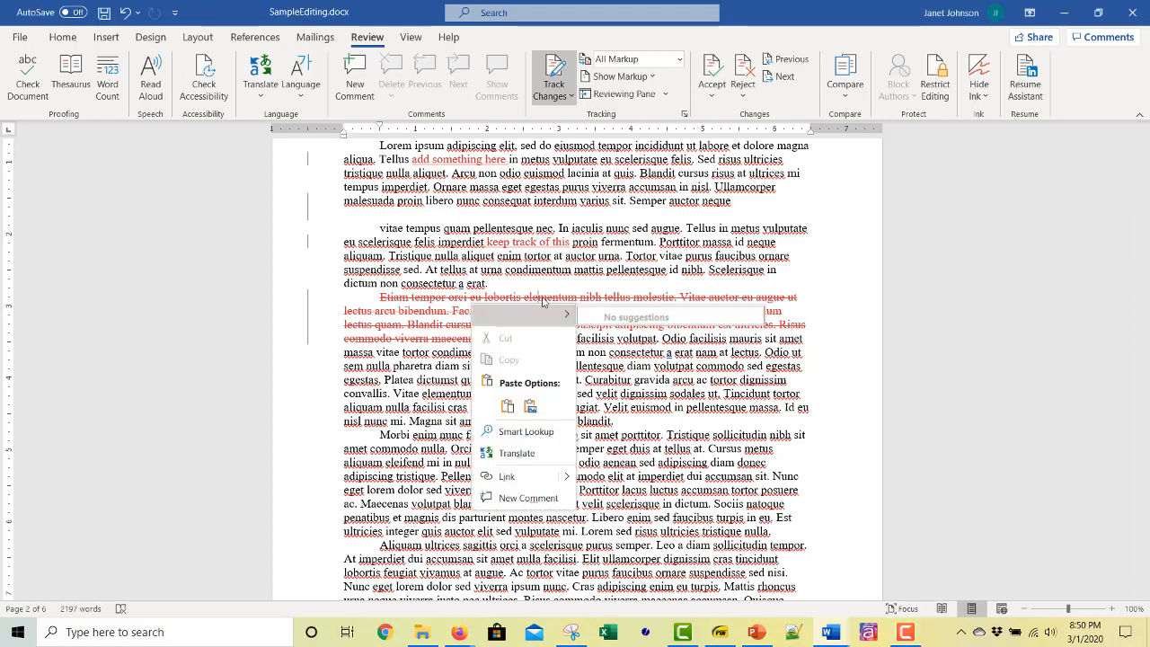
key("Escape")
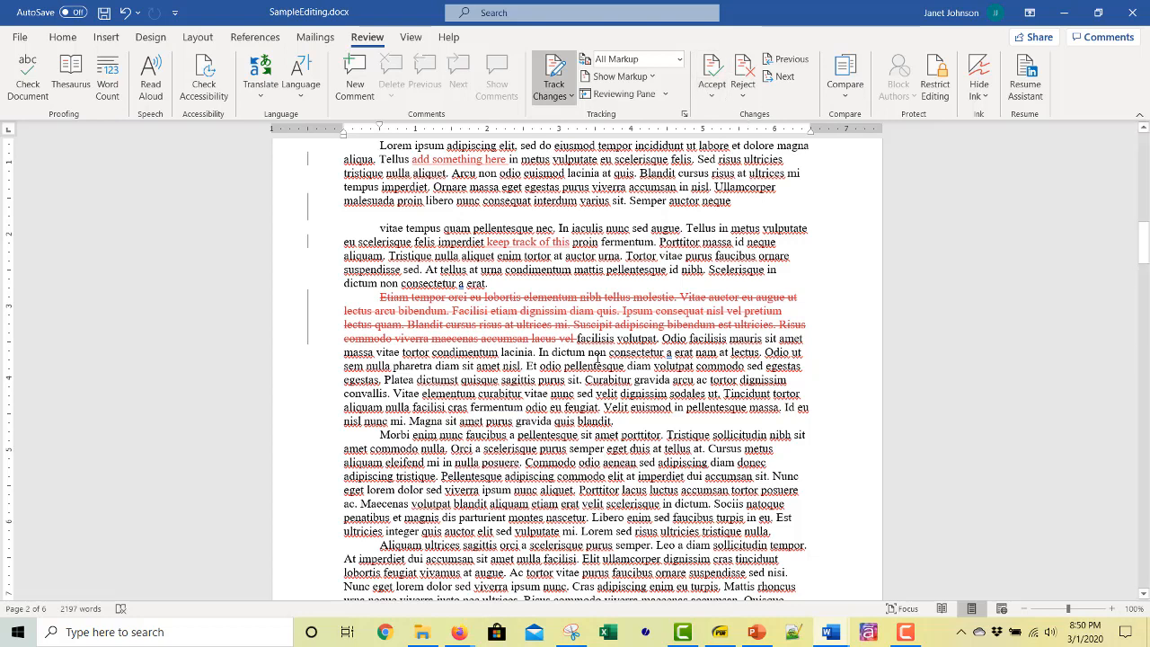
Step: Set the markup display to No Markup, and accept all changes and stop tracking
left_click(679, 60)
left_click(669, 113)
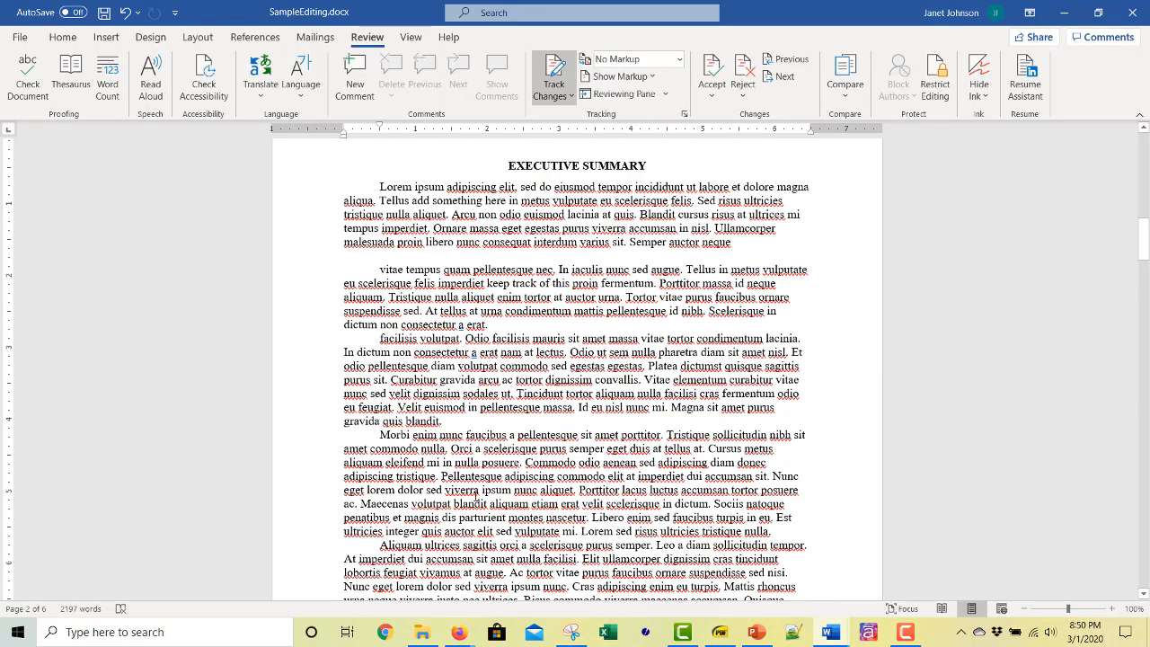
left_click(713, 97)
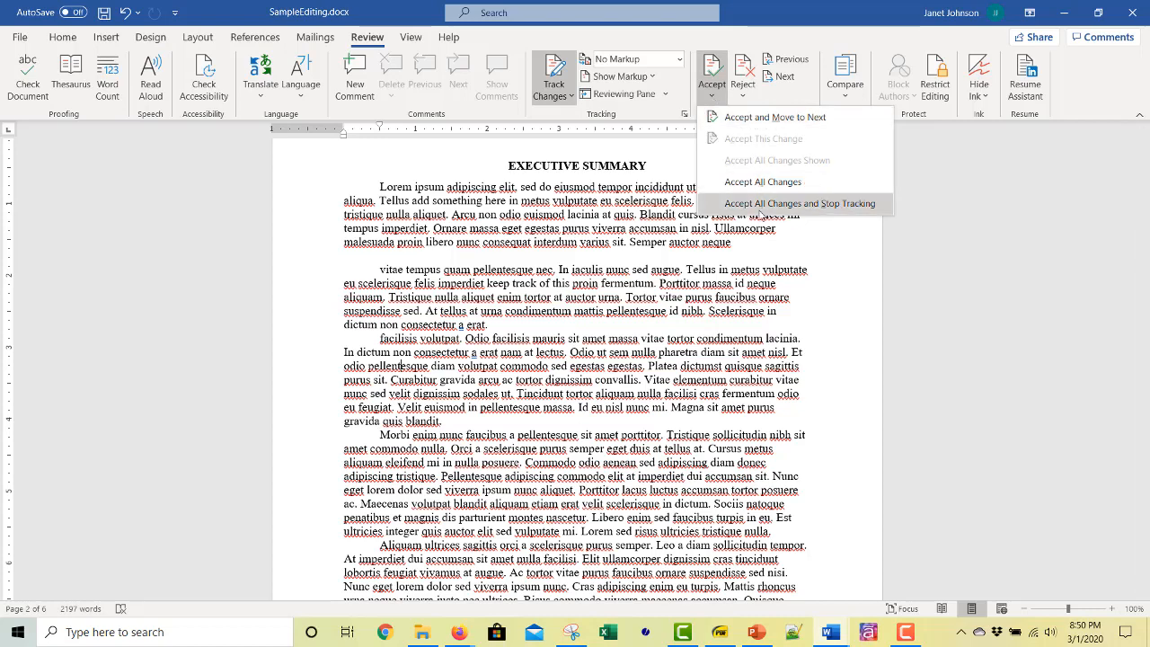
left_click(842, 206)
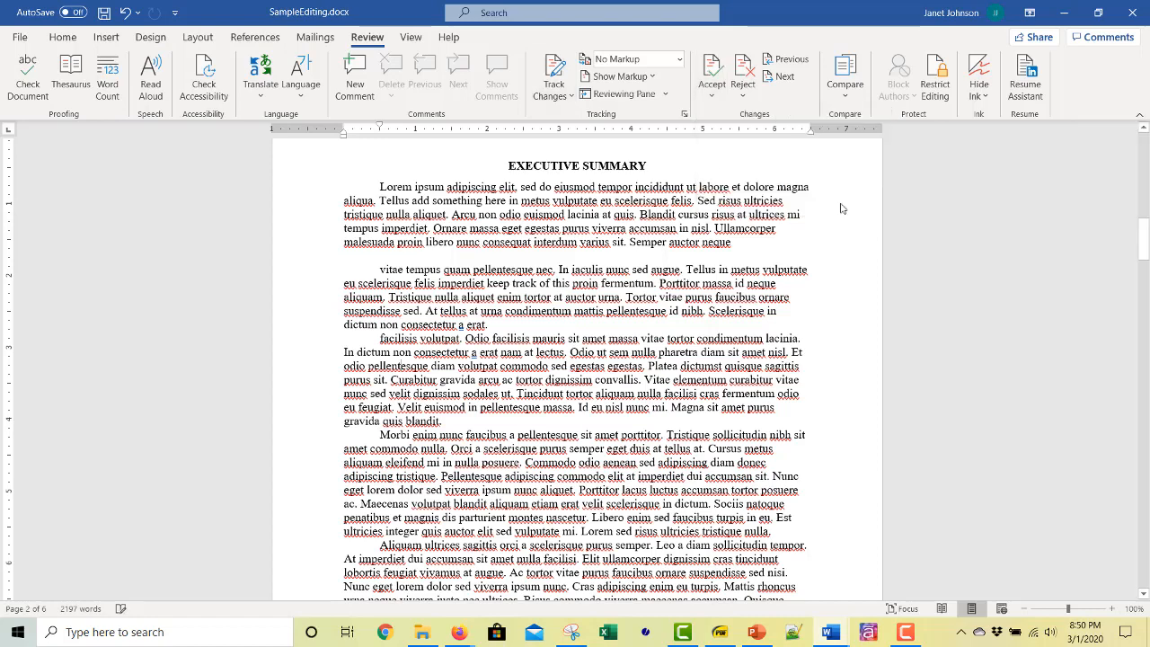